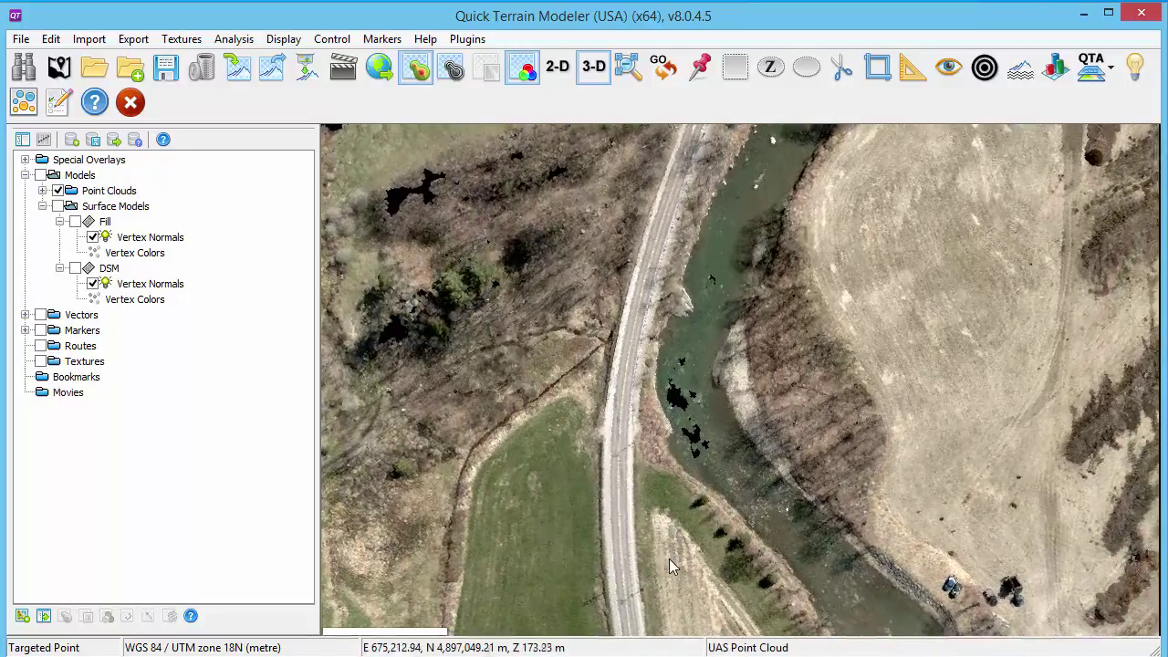
Show the Fill and DSM surface models as colour-coded terrain in place of the point cloud
{"action": "left_click", "coordinate": [58, 206]}
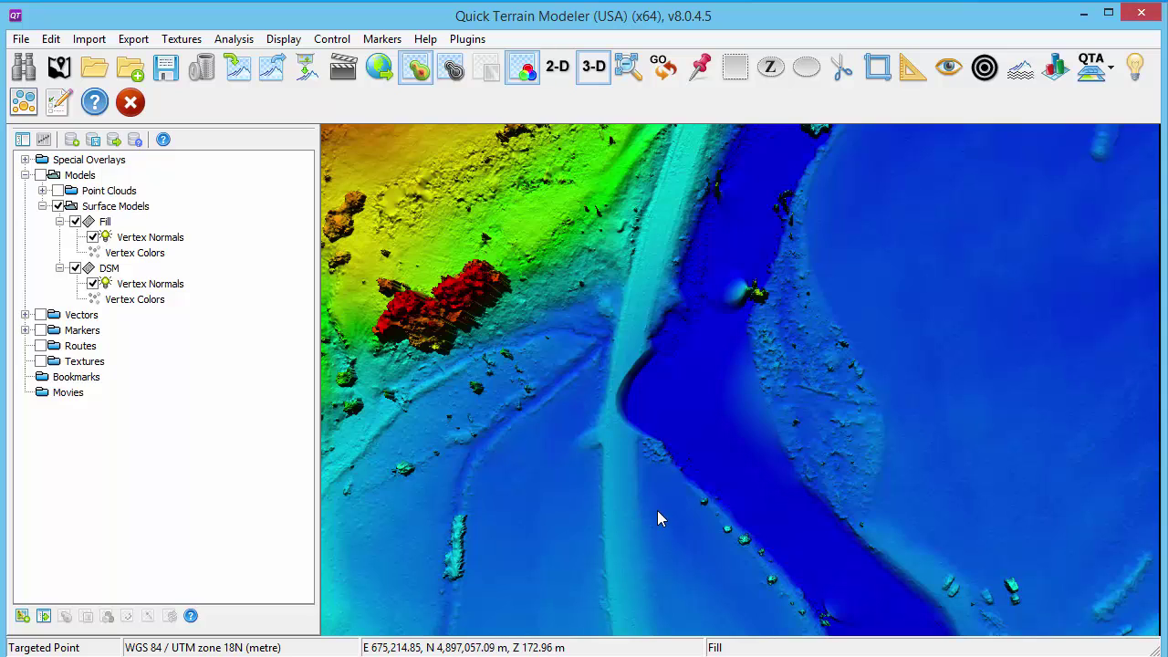
Hide the DSM and draw a selection polygon around the roadway hollow beside the river channel
{"action": "mouse_move", "coordinate": [658, 510]}
{"action": "left_mouse_down"}
{"action": "mouse_move", "coordinate": [653, 536]}
{"action": "mouse_move", "coordinate": [611, 516]}
{"action": "left_mouse_up"}
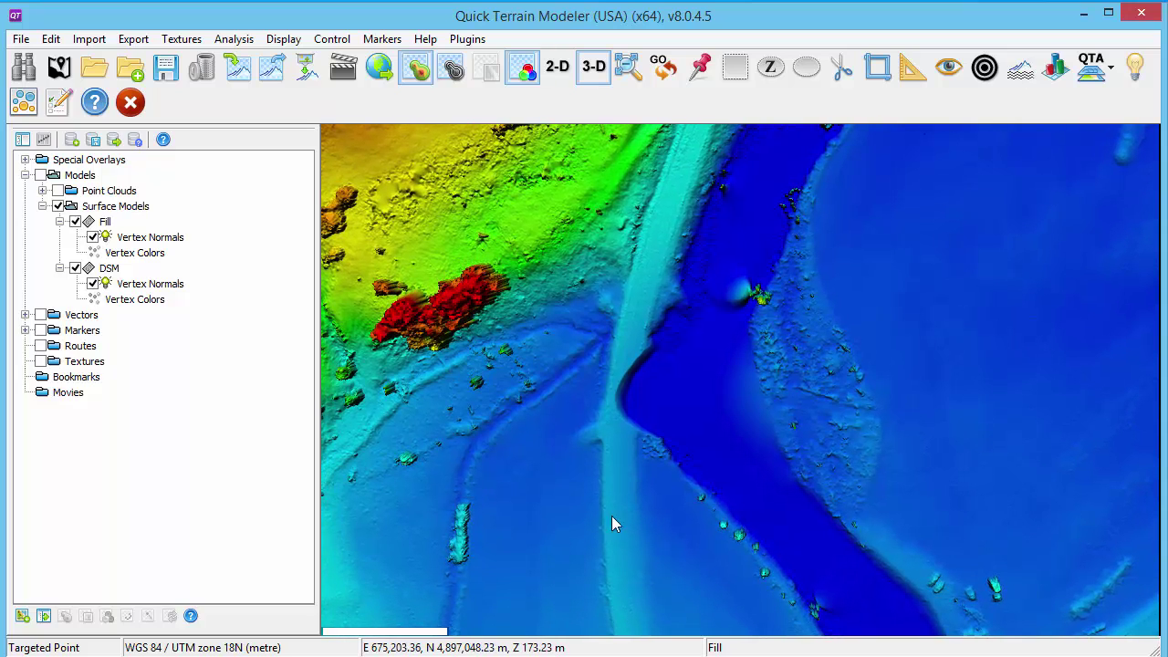
{"action": "left_click", "coordinate": [76, 269]}
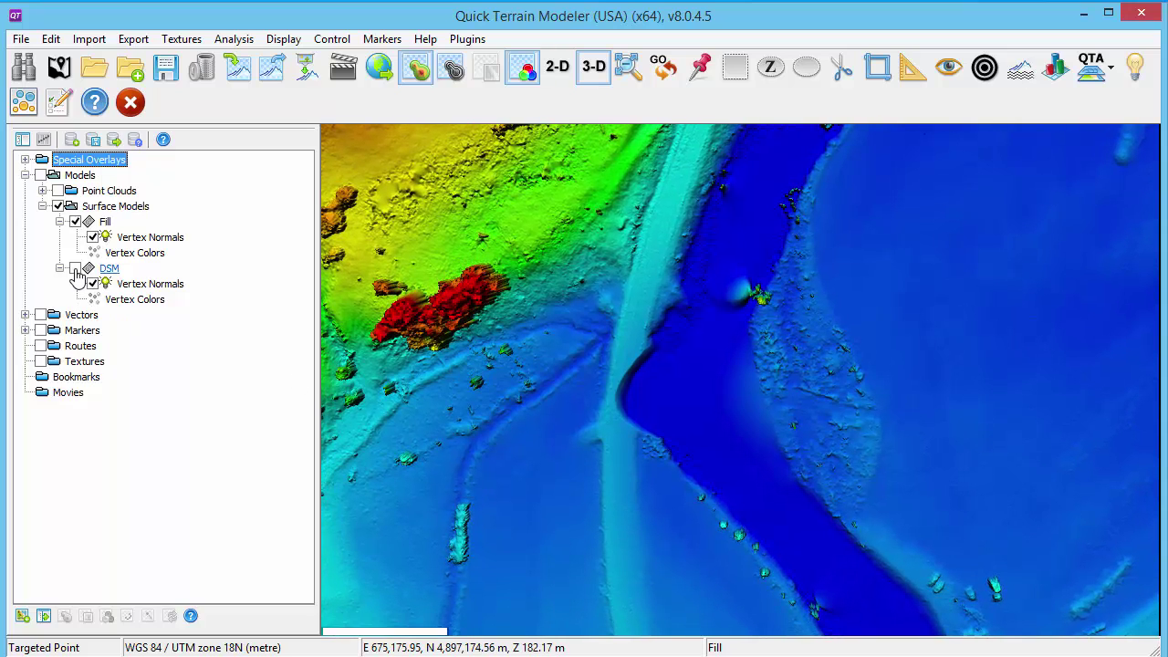
{"action": "left_click", "coordinate": [778, 71]}
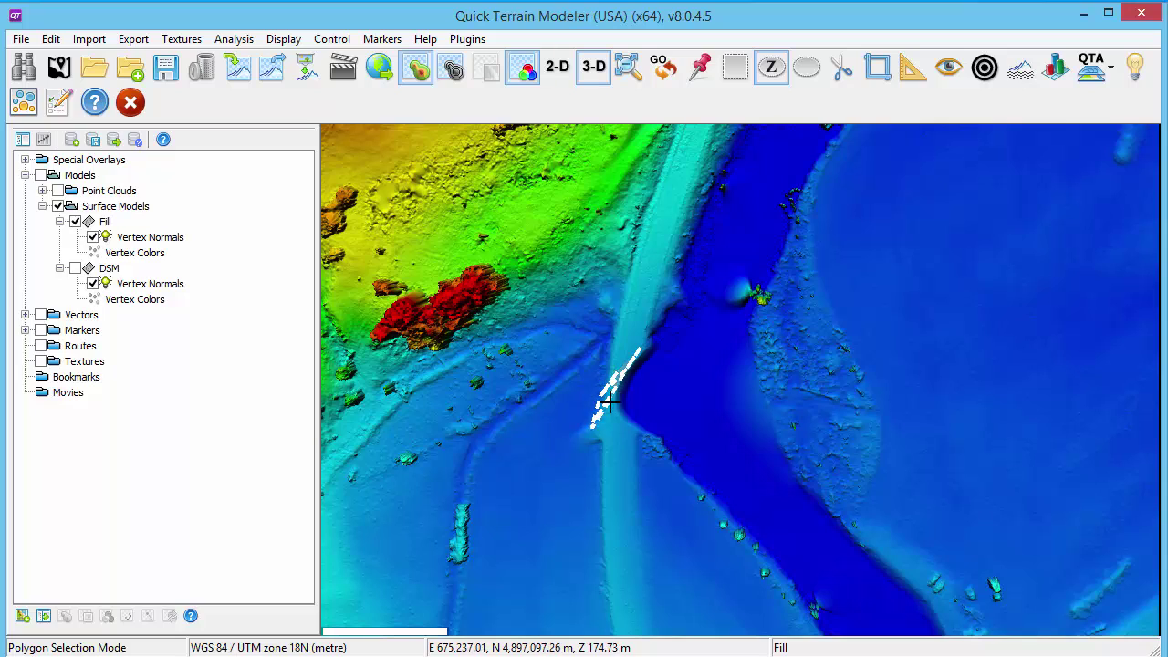
{"action": "mouse_move", "coordinate": [611, 411]}
{"action": "left_mouse_down"}
{"action": "mouse_move", "coordinate": [636, 434]}
{"action": "mouse_move", "coordinate": [644, 349]}
{"action": "left_mouse_up"}
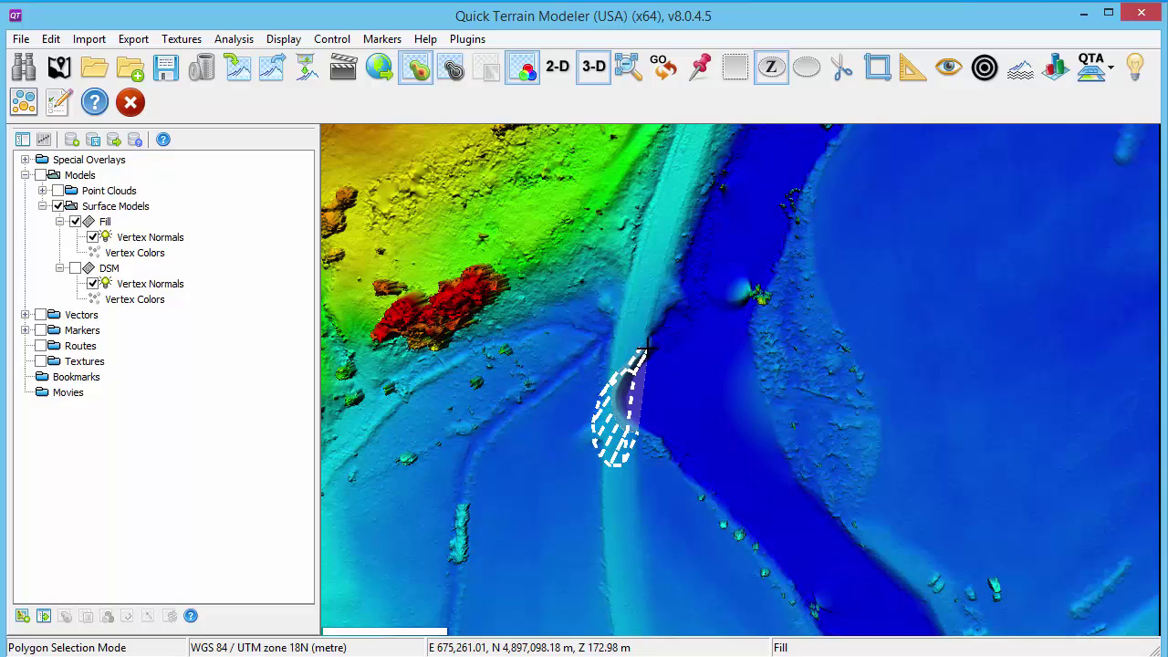
{"action": "middle_click_drag", "start_coordinate": [669, 413], "coordinate": [701, 356]}
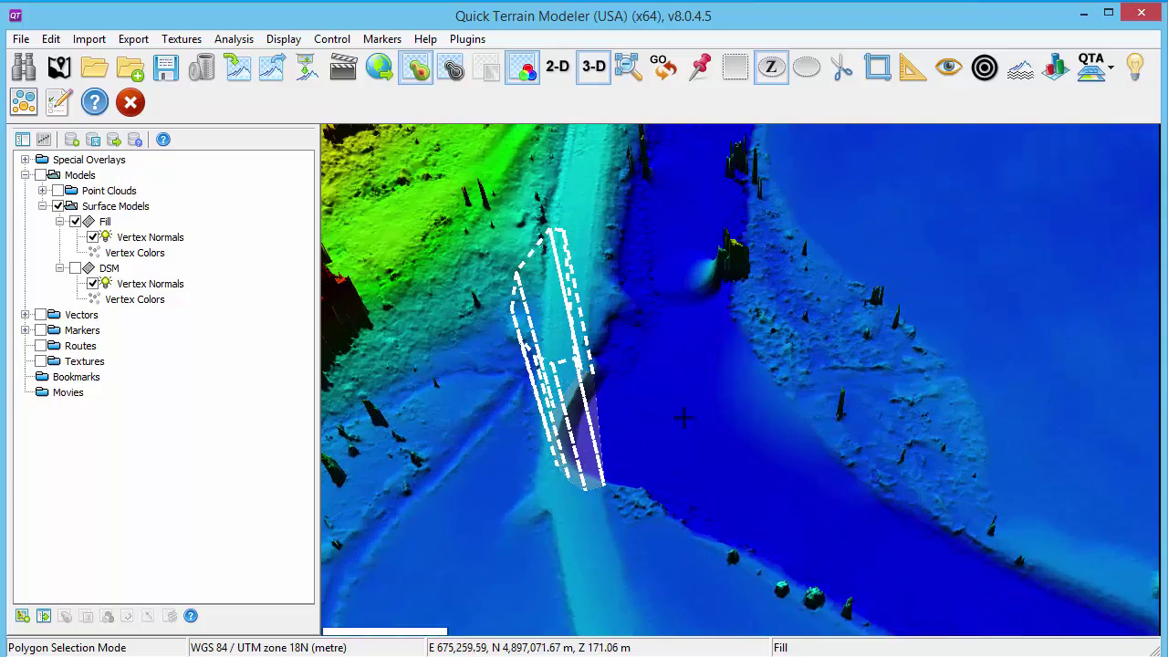
{"action": "mouse_move", "coordinate": [701, 355]}
{"action": "middle_mouse_down"}
{"action": "mouse_move", "coordinate": [681, 432]}
{"action": "mouse_move", "coordinate": [691, 535]}
{"action": "middle_mouse_up"}
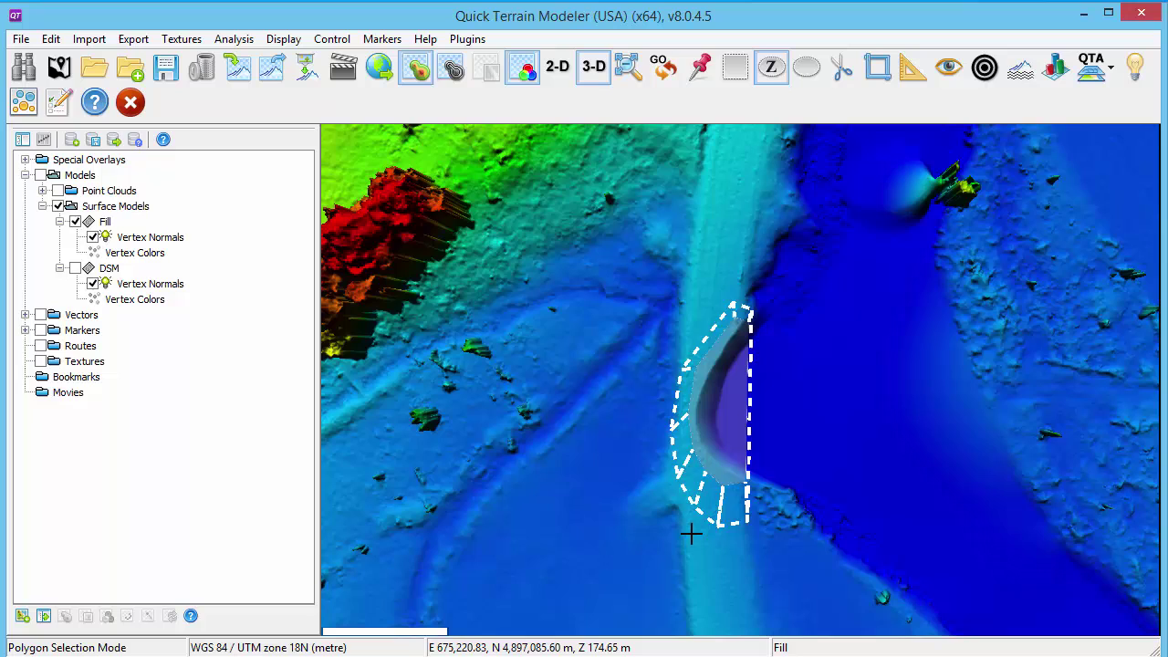
{"action": "left_click", "coordinate": [912, 66]}
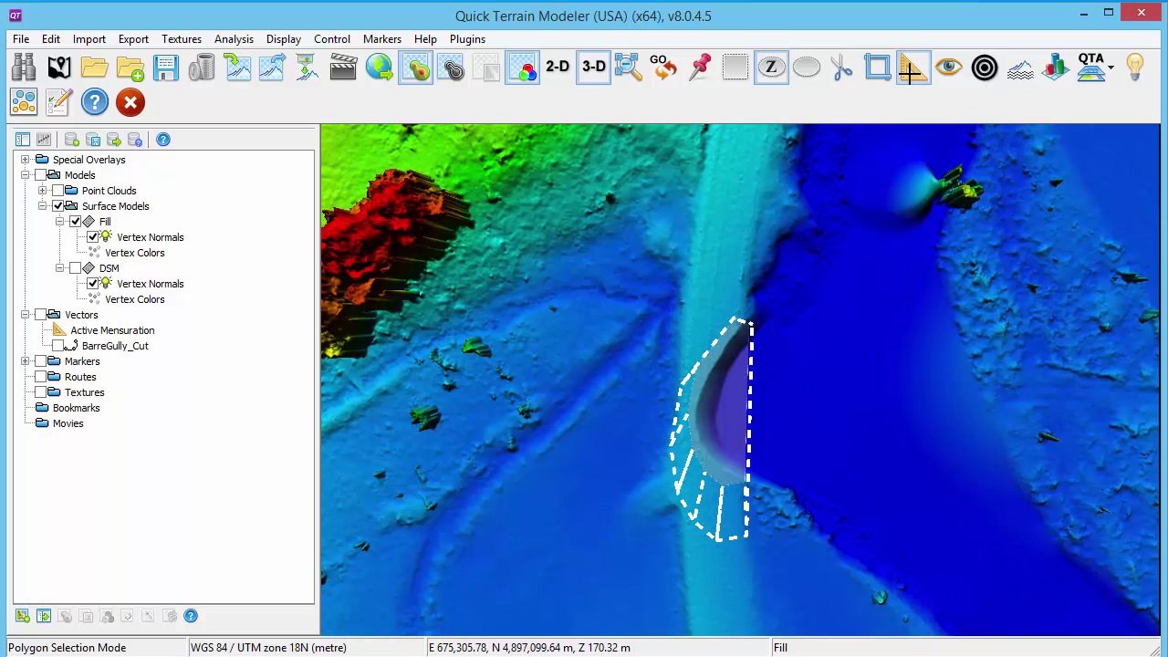
{"action": "left_click", "coordinate": [787, 425]}
{"action": "right_click", "coordinate": [634, 422]}
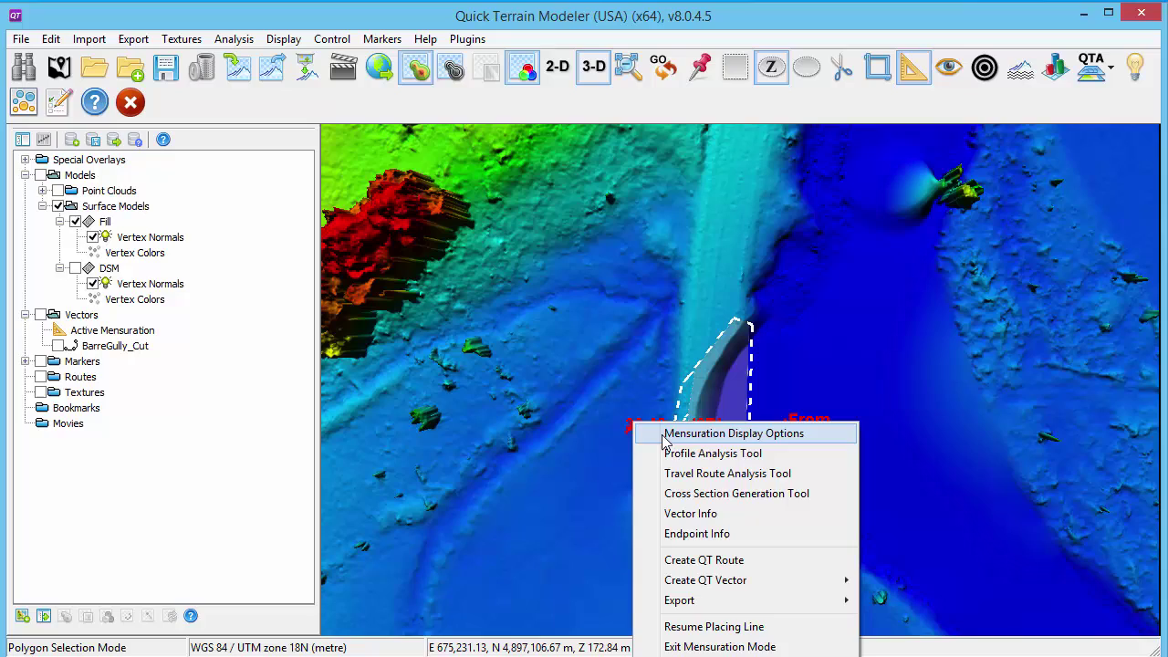
{"action": "left_click", "coordinate": [672, 453]}
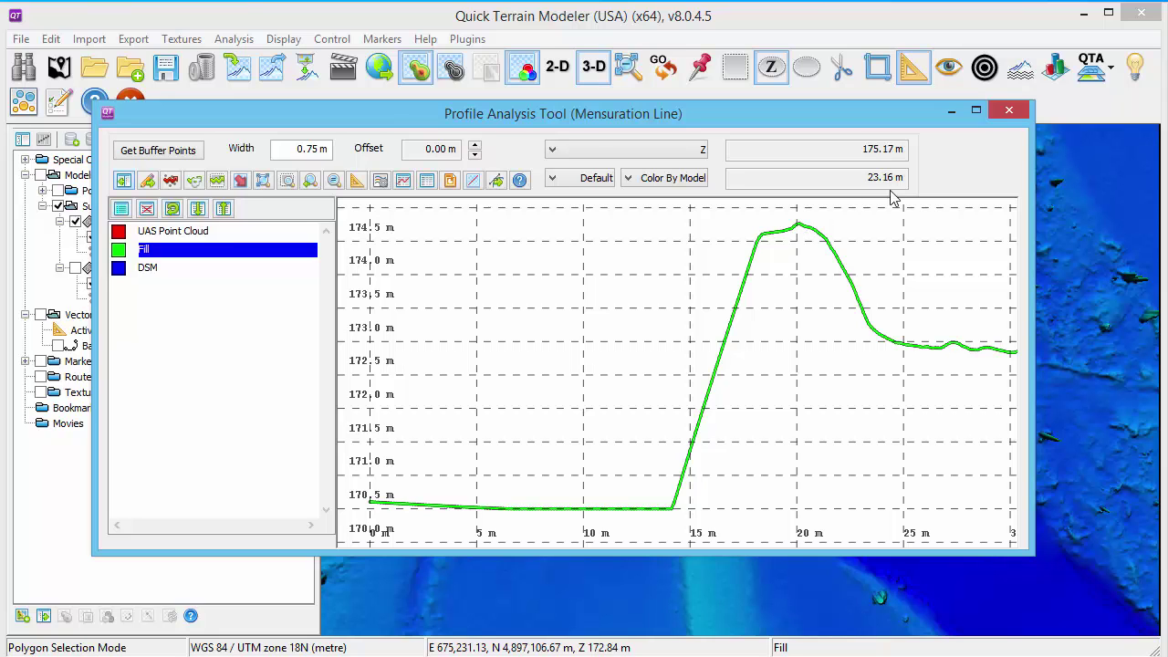
{"action": "left_click", "coordinate": [1010, 115]}
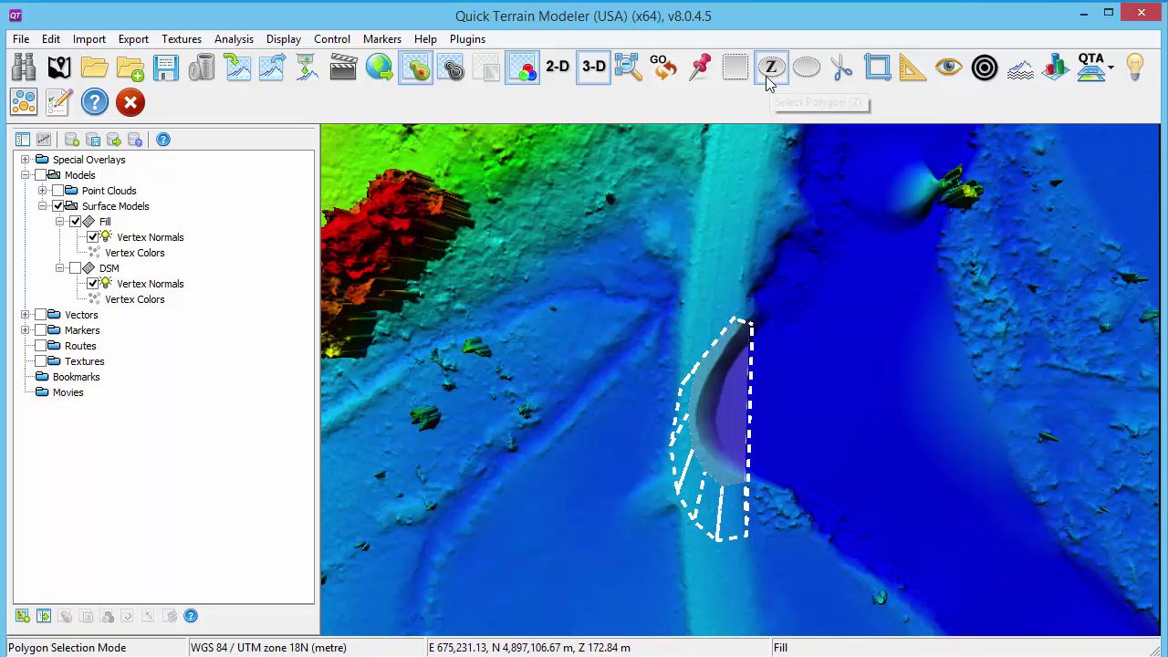
Apply Flatten Selection Area to the polygon with a desired height of 174.8
{"action": "left_click", "coordinate": [771, 69]}
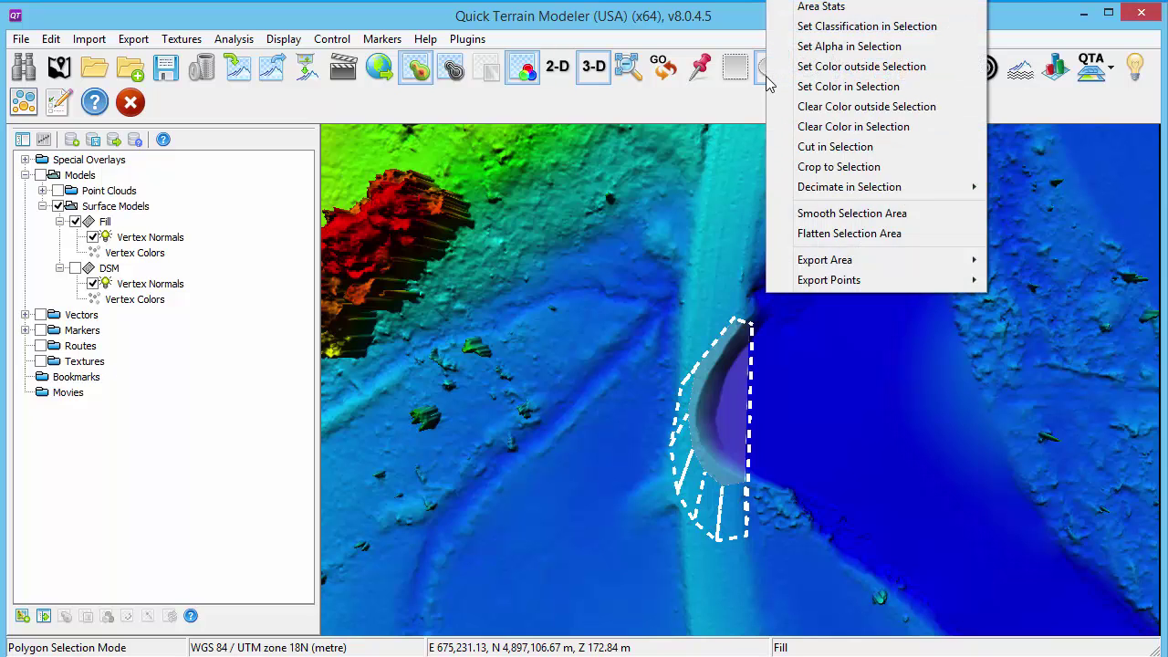
{"action": "left_click", "coordinate": [813, 233]}
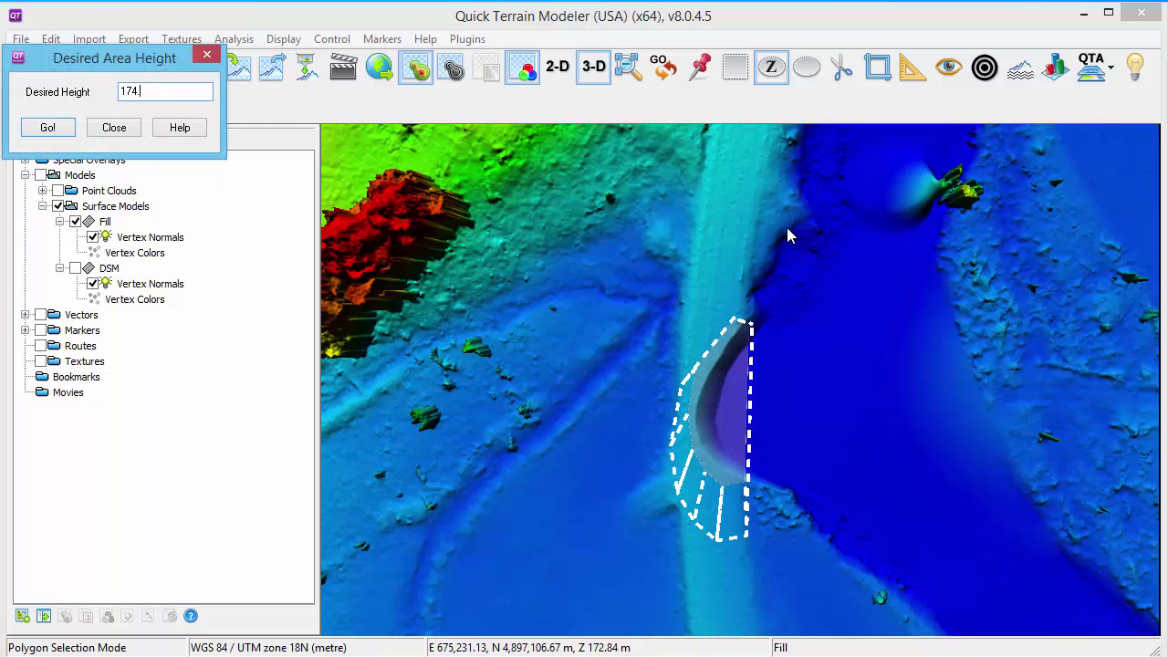
{"action": "left_click", "coordinate": [48, 129]}
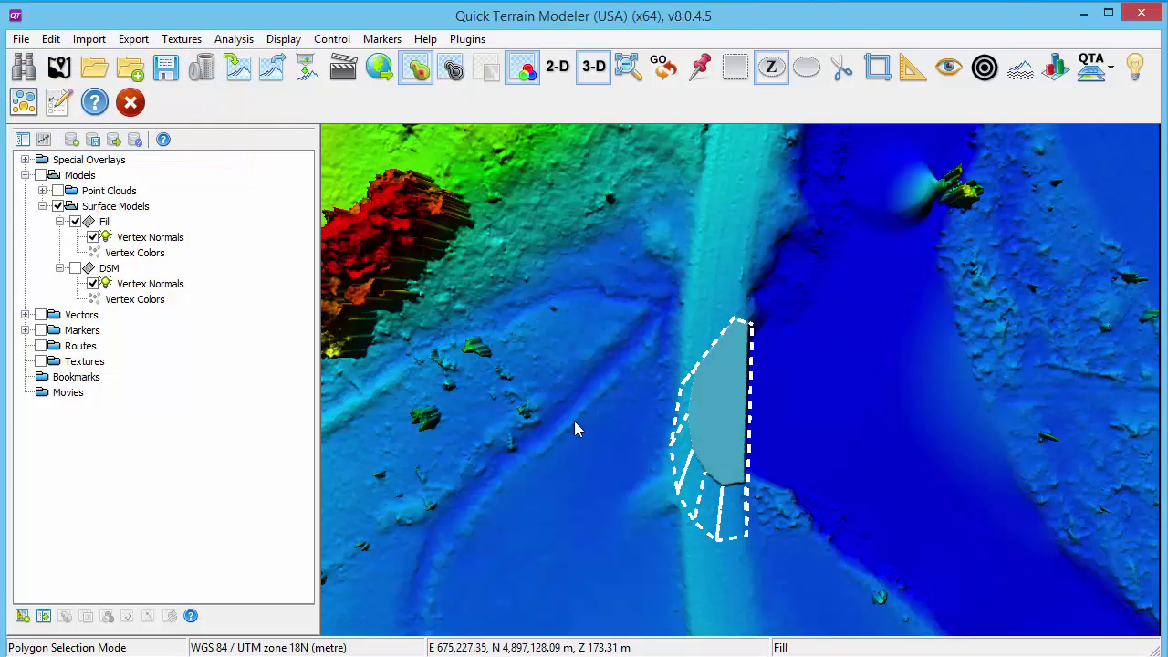
{"action": "mouse_move", "coordinate": [627, 413]}
{"action": "middle_mouse_down"}
{"action": "mouse_move", "coordinate": [680, 312]}
{"action": "mouse_move", "coordinate": [521, 270]}
{"action": "mouse_move", "coordinate": [524, 295]}
{"action": "mouse_move", "coordinate": [635, 375]}
{"action": "middle_mouse_up"}
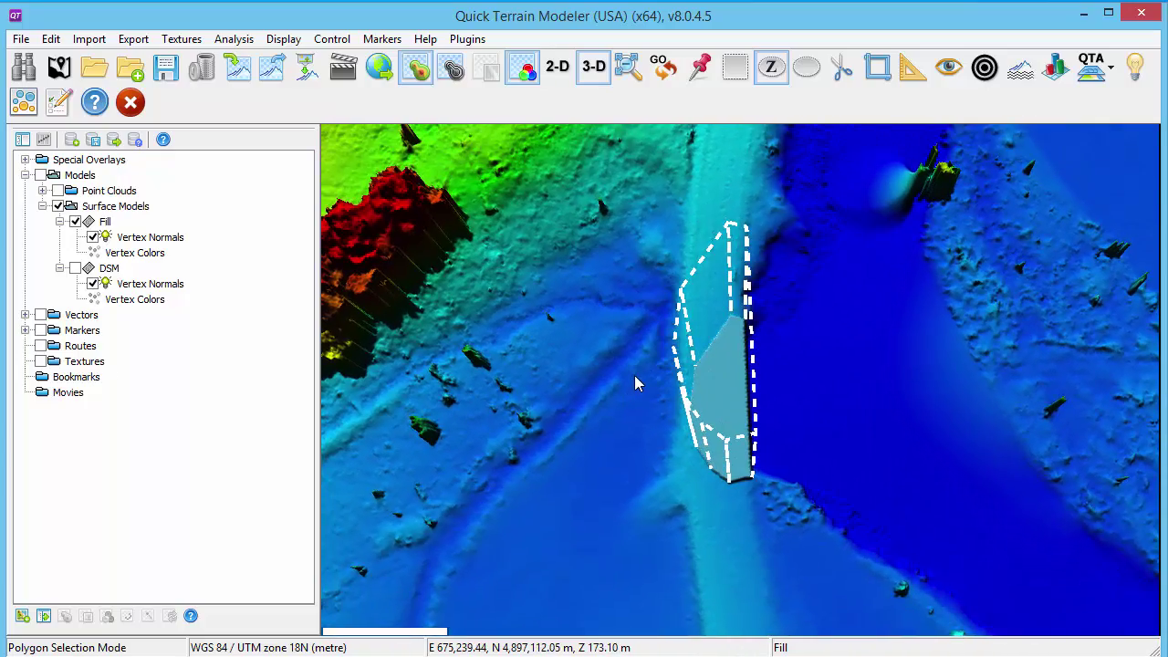
{"action": "left_click", "coordinate": [235, 41]}
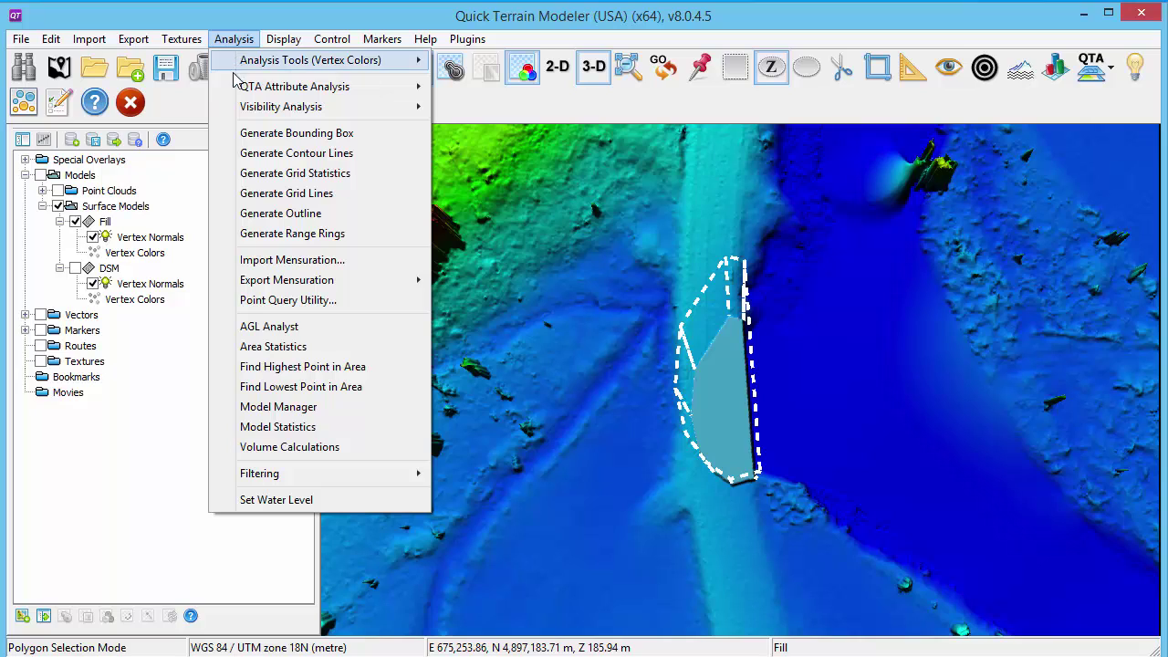
Run Volume Calculations with Model 1 Fill and Model 2 DSM, giving 732.9 m³
{"action": "left_click", "coordinate": [317, 447]}
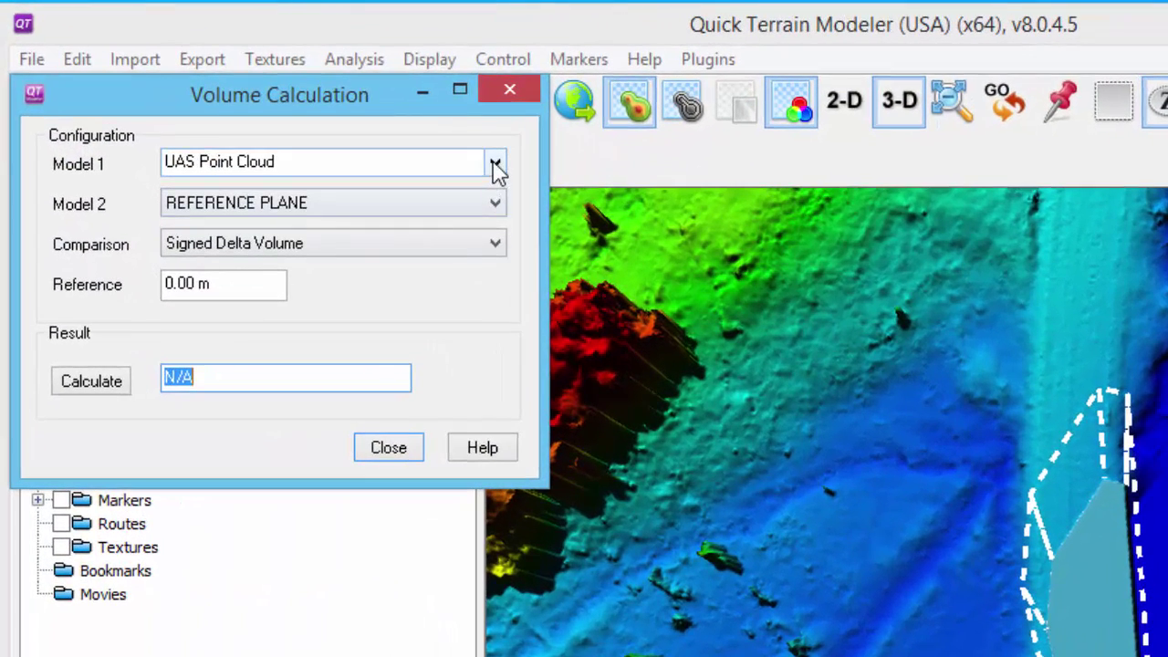
{"action": "left_click", "coordinate": [495, 162]}
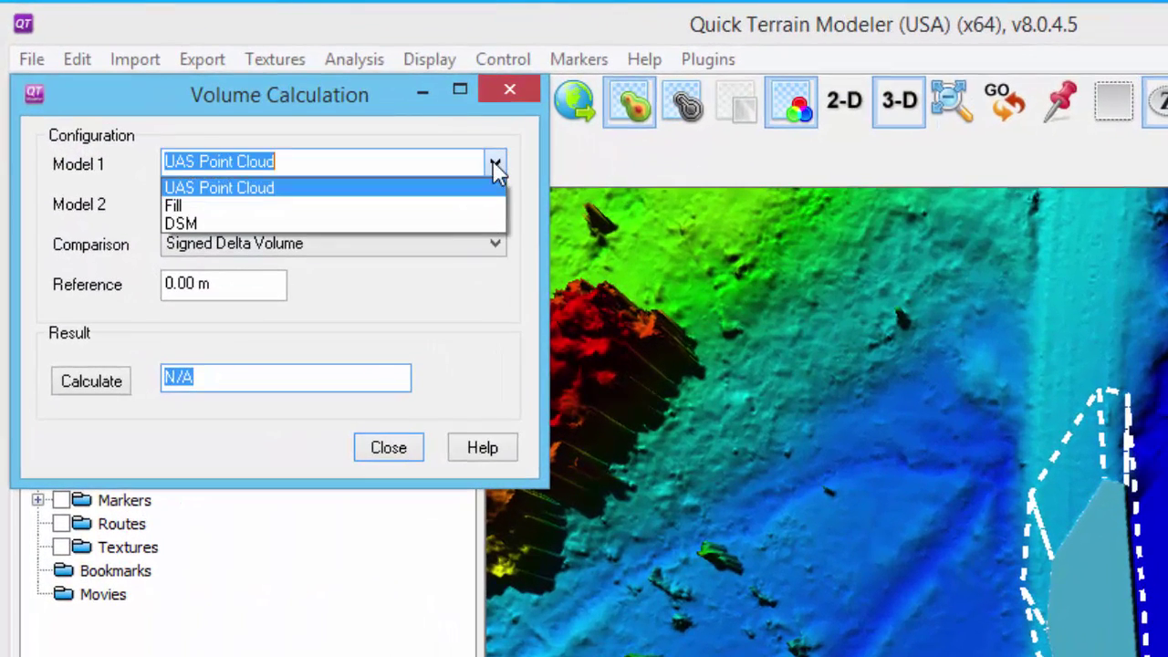
{"action": "left_click", "coordinate": [447, 209]}
{"action": "left_click", "coordinate": [461, 210]}
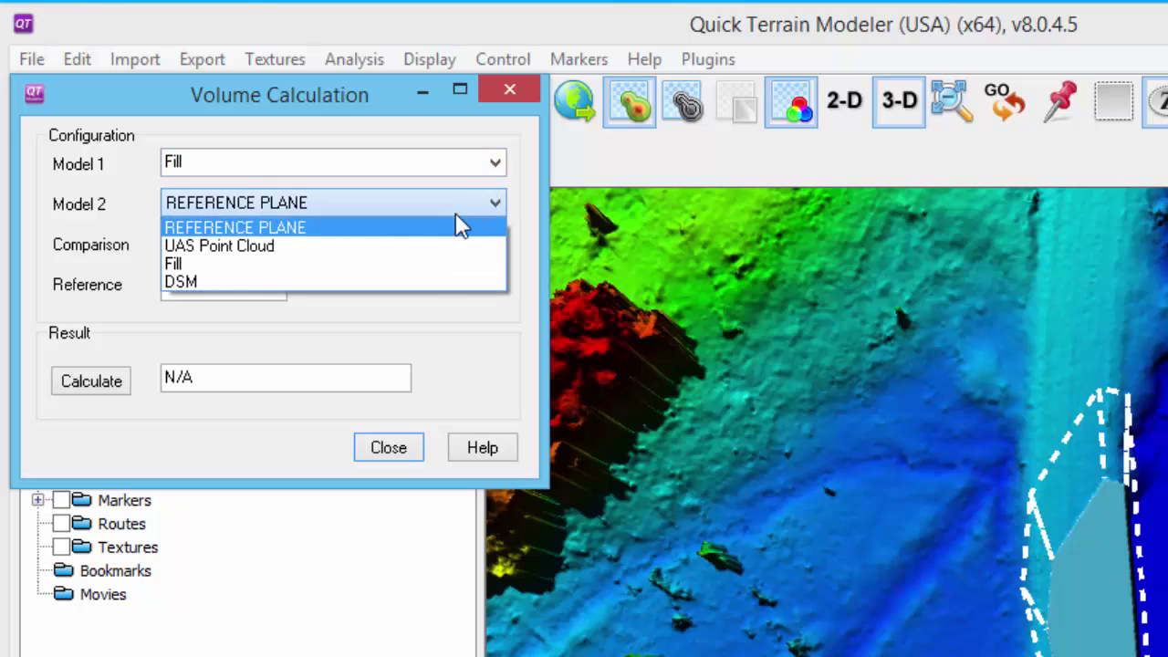
{"action": "left_click", "coordinate": [429, 283]}
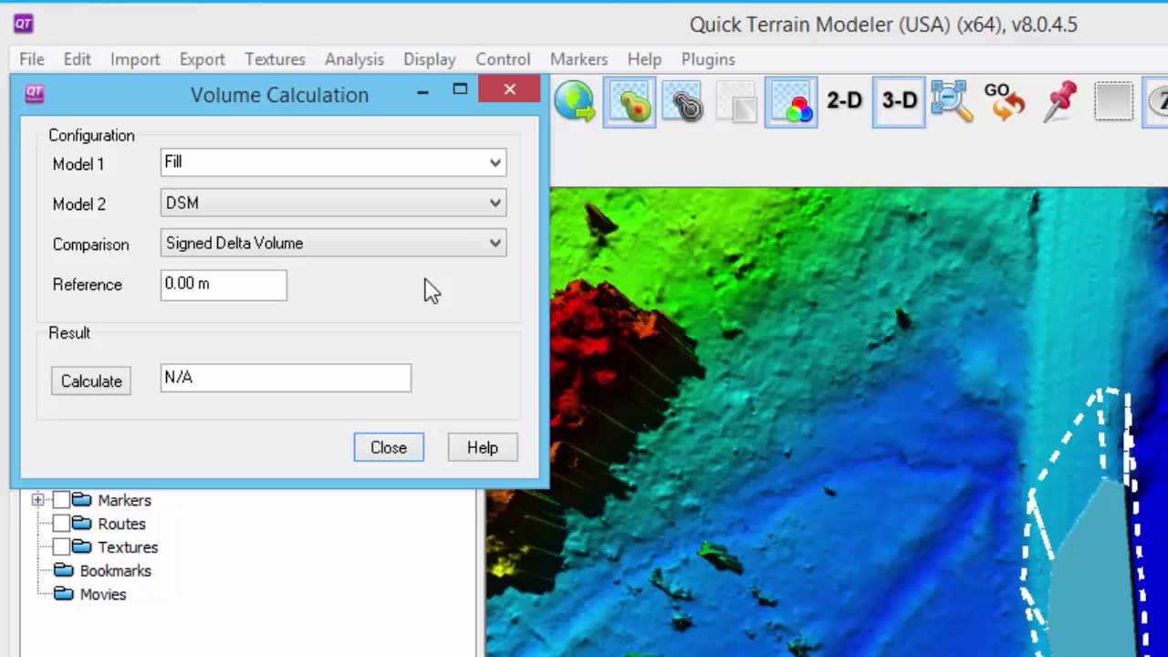
{"action": "left_click", "coordinate": [91, 387]}
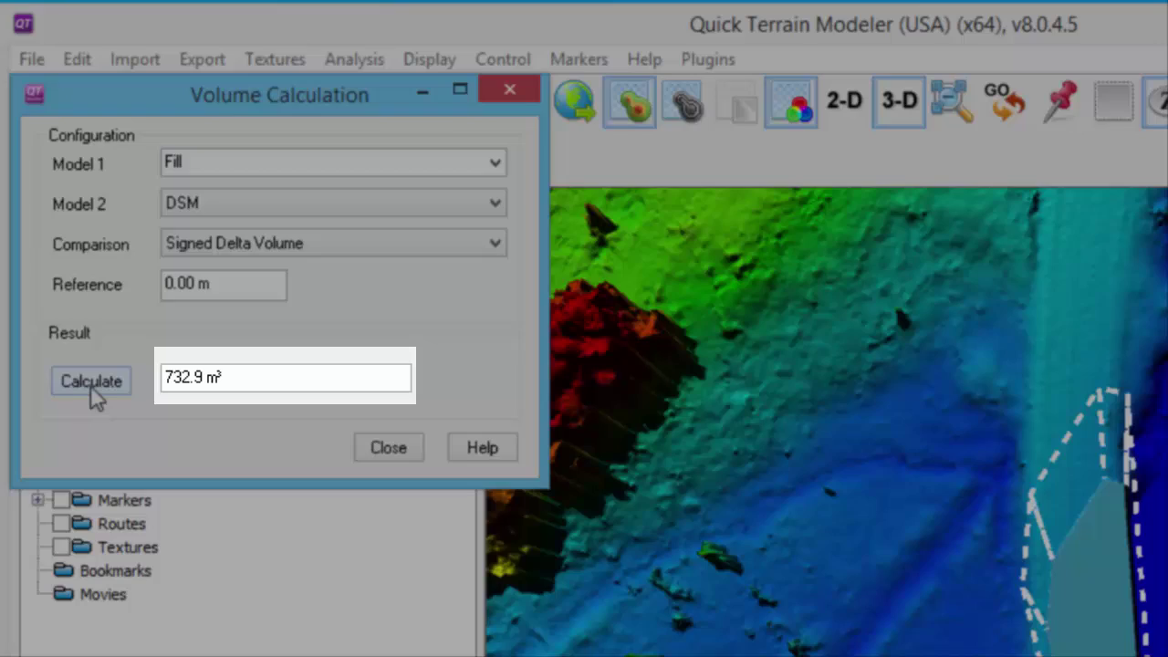